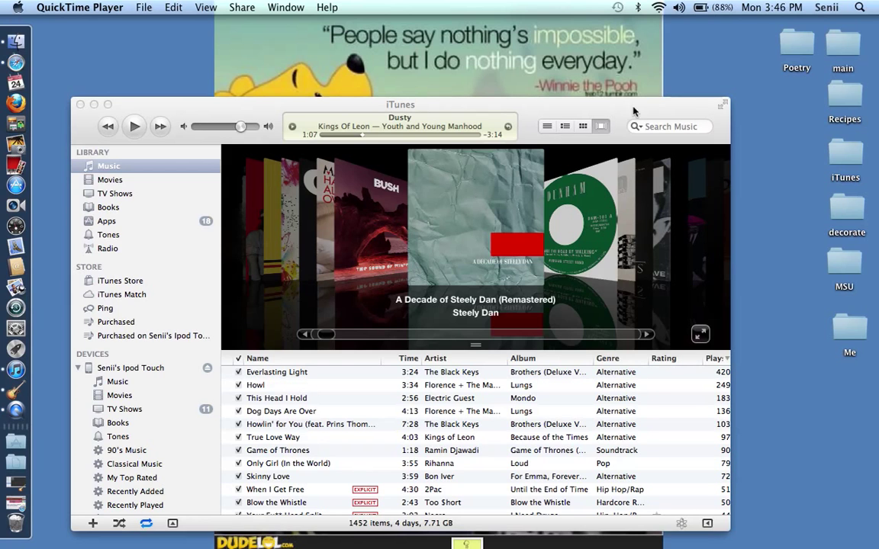
# Bring the iTunes window to the front and search the music library for 'jig'
pyautogui.moveTo(636, 111); pyautogui.dragTo(652, 104)
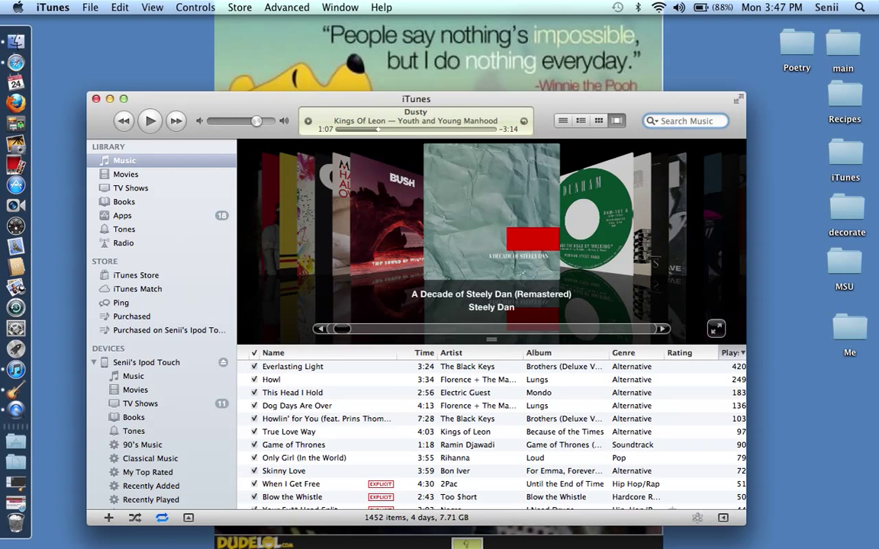
pyautogui.write('jig')
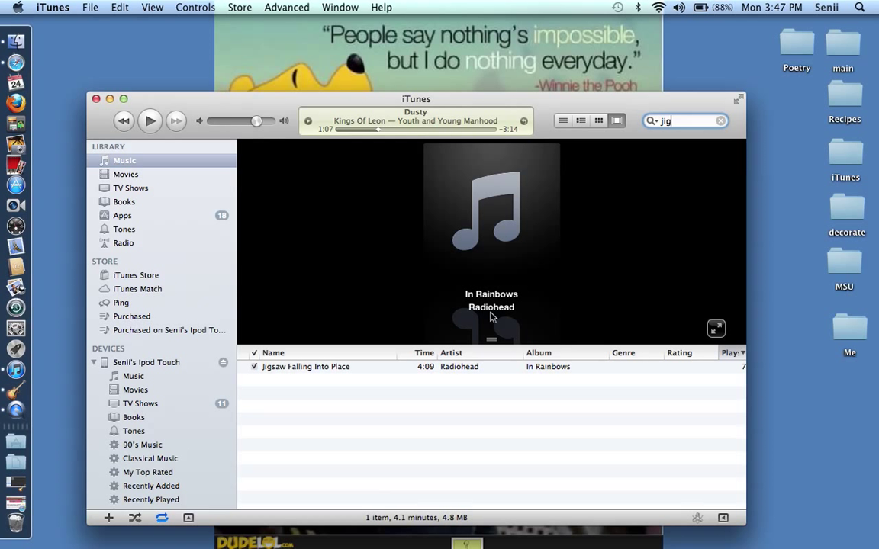
# Open Get Info for 'Jigsaw Falling Into Place' on its Options tab
pyautogui.rightClick(375, 369)
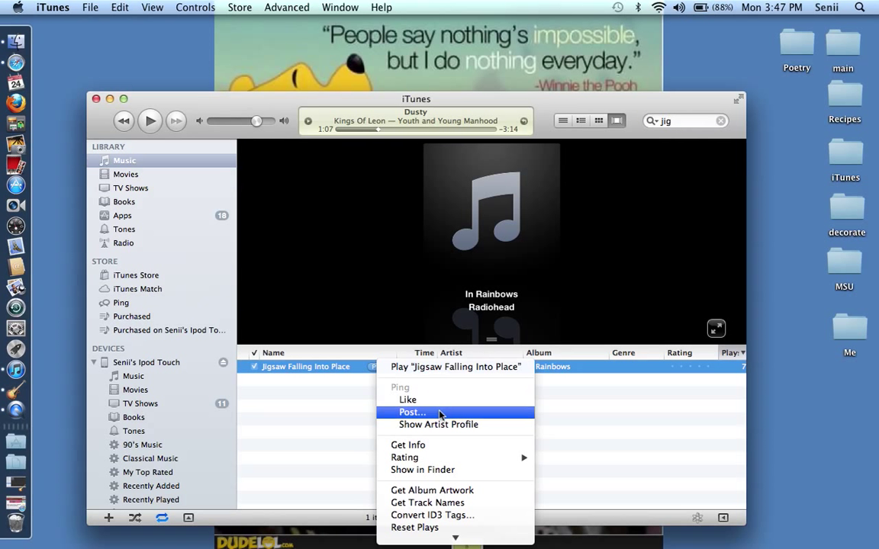
pyautogui.click(439, 445)
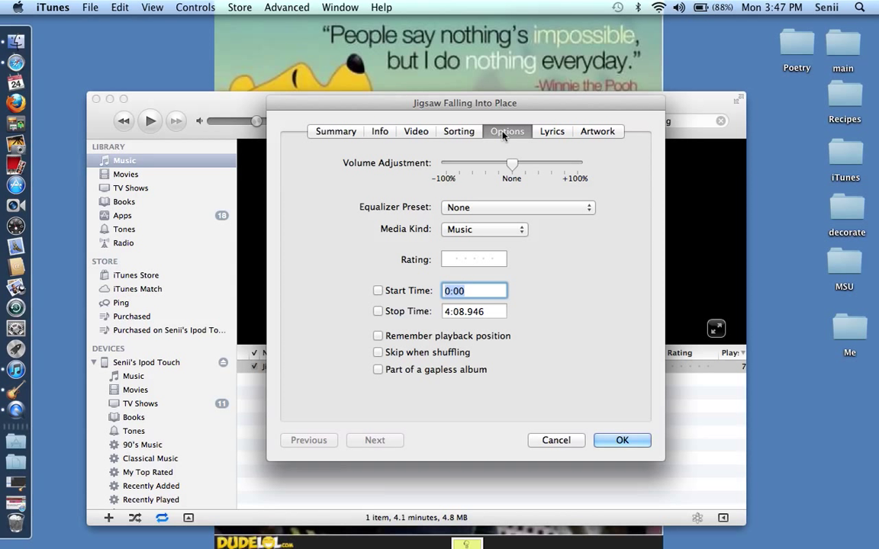
# Set the song's start time to 0:55 and stop time to 1:29, then confirm
pyautogui.click(474, 290)
pyautogui.press('BackSpace')
pyautogui.press('BackSpace')
pyautogui.write('55')
pyautogui.press('Tab')
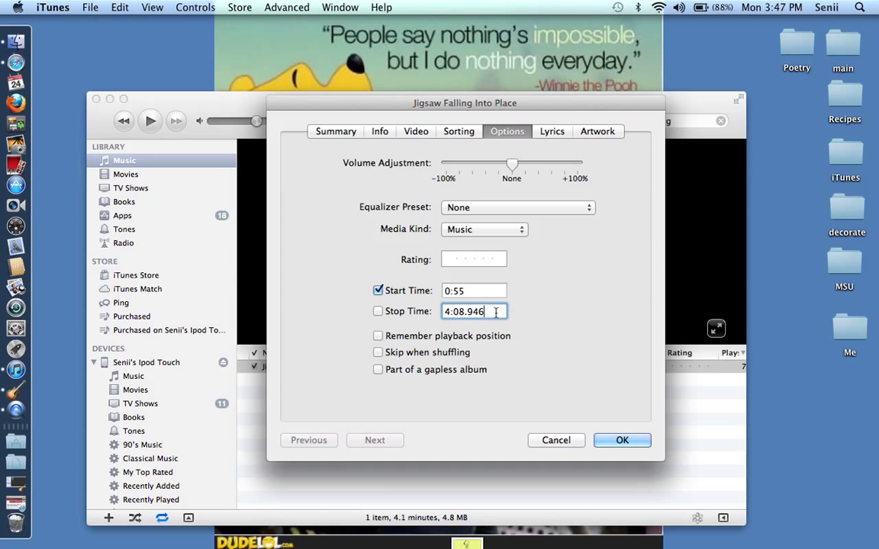
pyautogui.write('1')
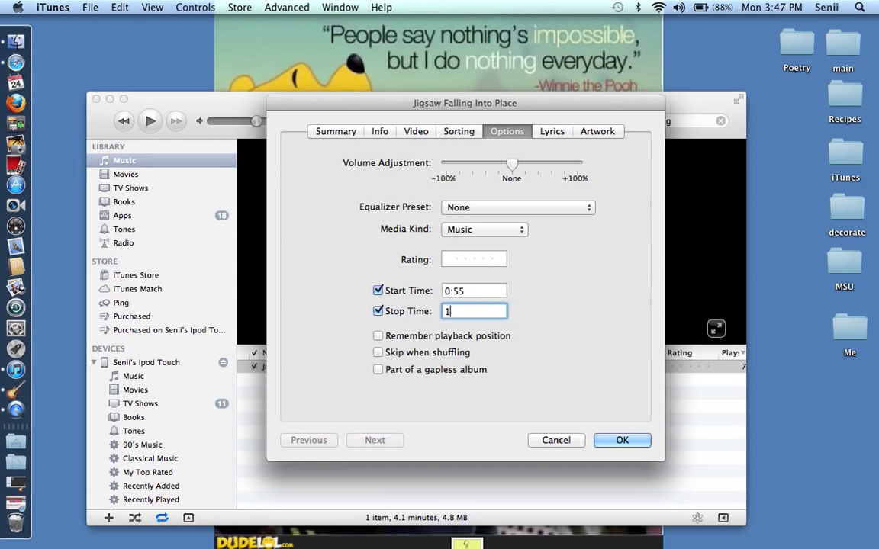
pyautogui.write(':29')
pyautogui.click(619, 440)
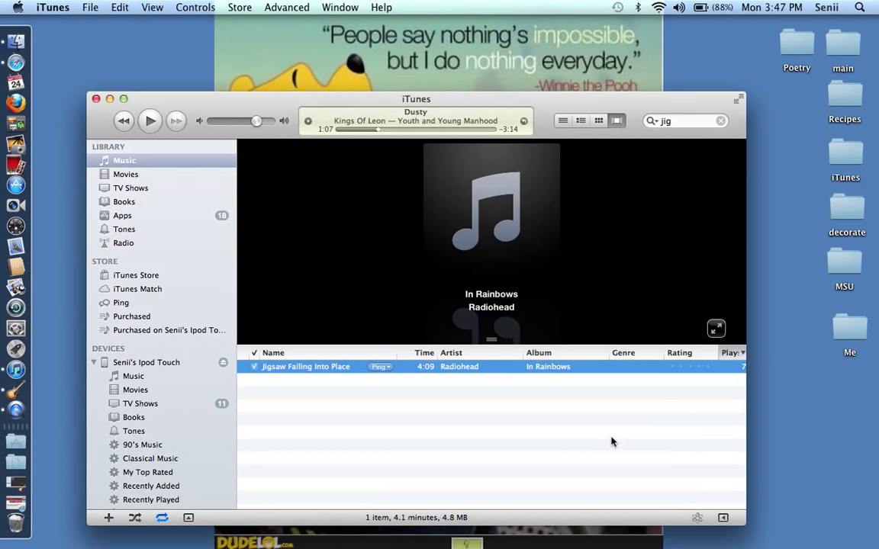
# Create an AAC version of the trimmed 'Jigsaw Falling Into Place' from its context menu
pyautogui.scroll(1, 450, 370)
pyautogui.rightClick(451, 371)
pyautogui.scroll(-3, 458, 389)
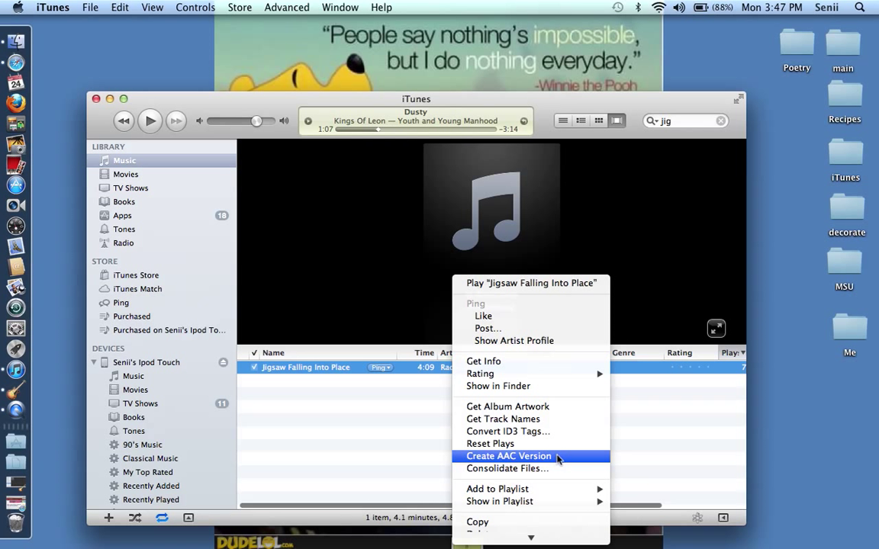
pyautogui.click(557, 456)
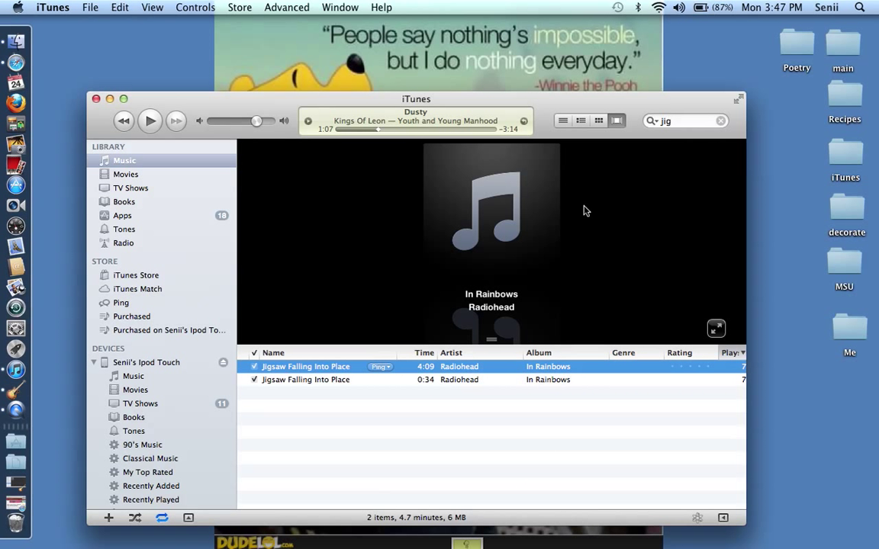
# Check the new 0:34 copy against the 4:09 original, then bring up Spotlight search
pyautogui.click(357, 381)
pyautogui.press('Up')
pyautogui.click(861, 7)
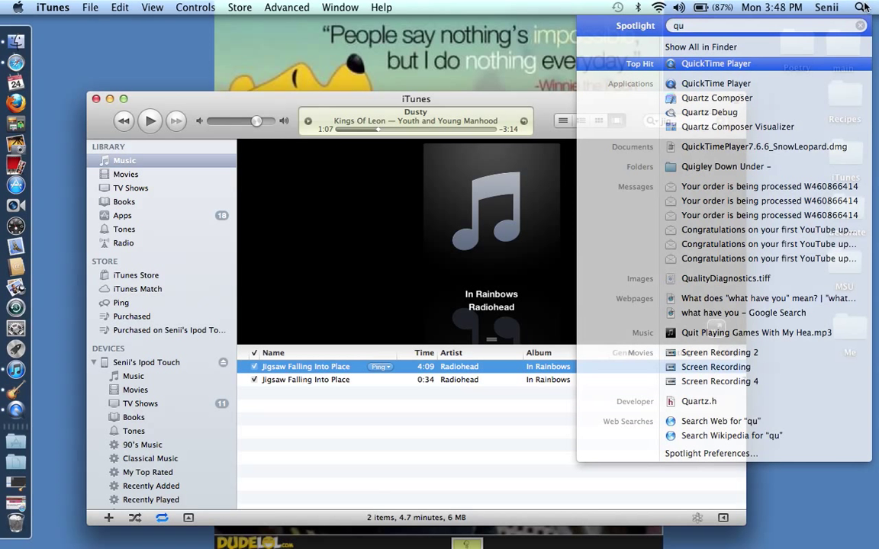
# Dismiss Spotlight and launch GarageBand from the Dock
pyautogui.click(861, 7)
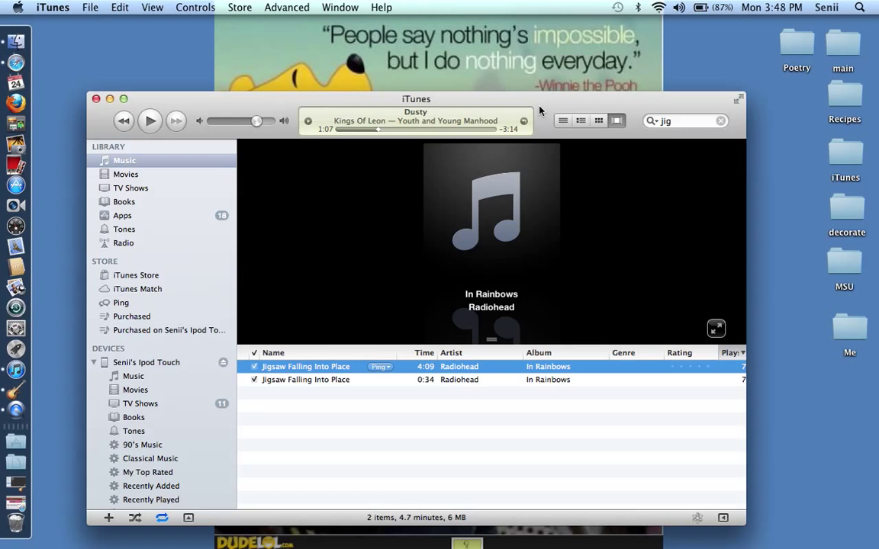
pyautogui.moveTo(539, 111); pyautogui.dragTo(546, 106)
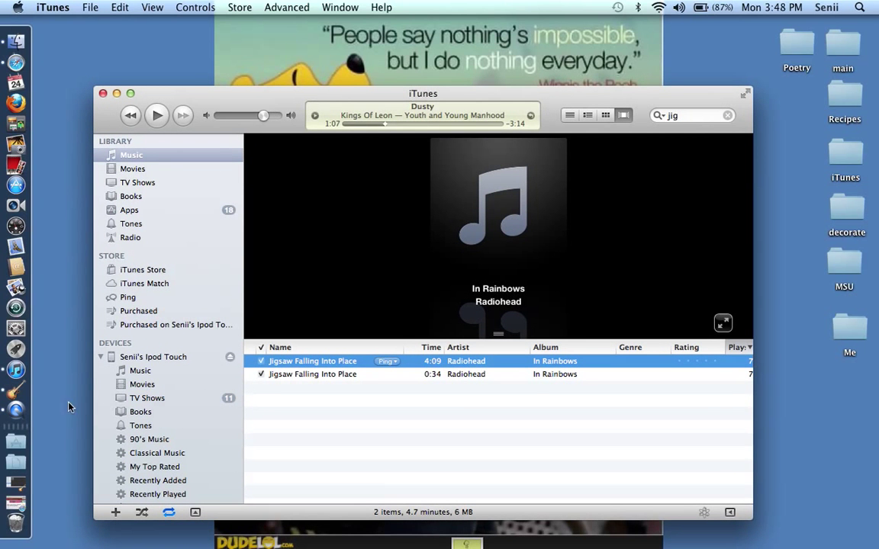
pyautogui.click(29, 393)
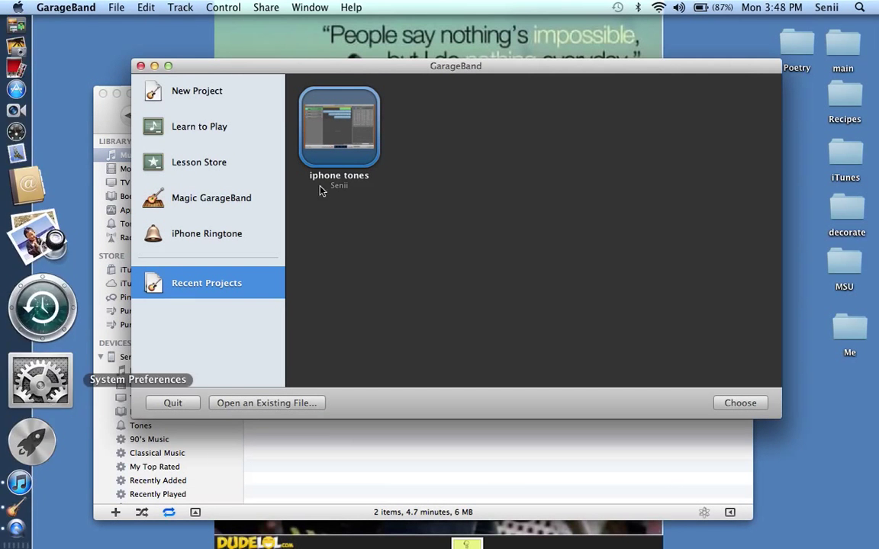
# Choose the iPhone Ringtone Loops template for a new GarageBand project
pyautogui.moveTo(565, 67); pyautogui.dragTo(561, 91)
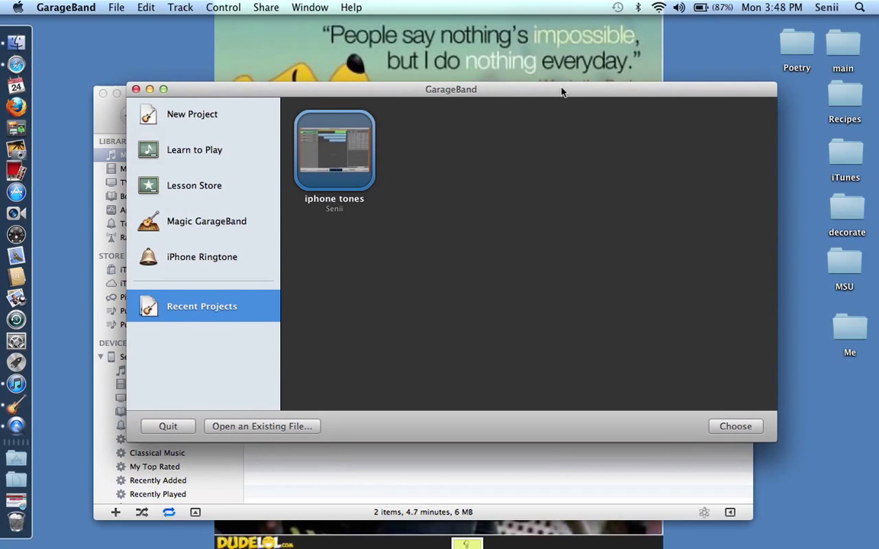
pyautogui.click(202, 259)
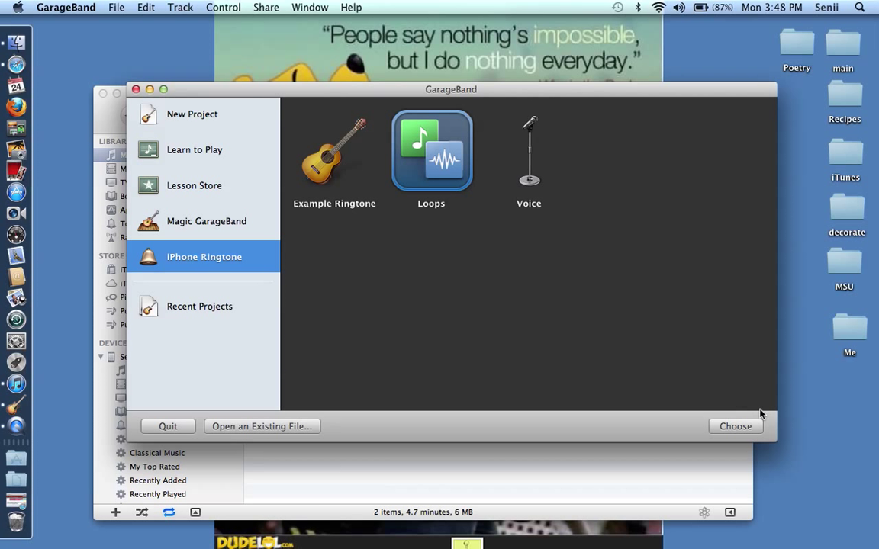
pyautogui.click(735, 426)
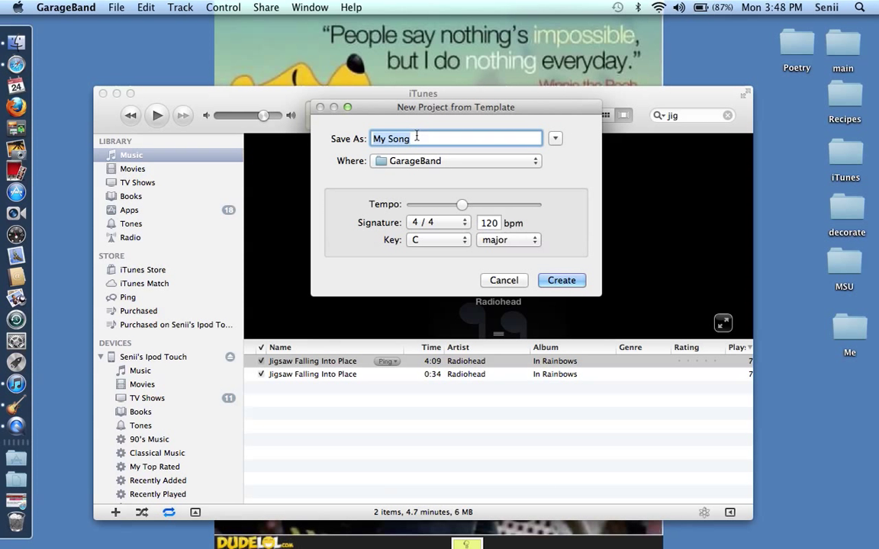
# Name the project 'iphone ring and text' and create it
pyautogui.press('BackSpace')
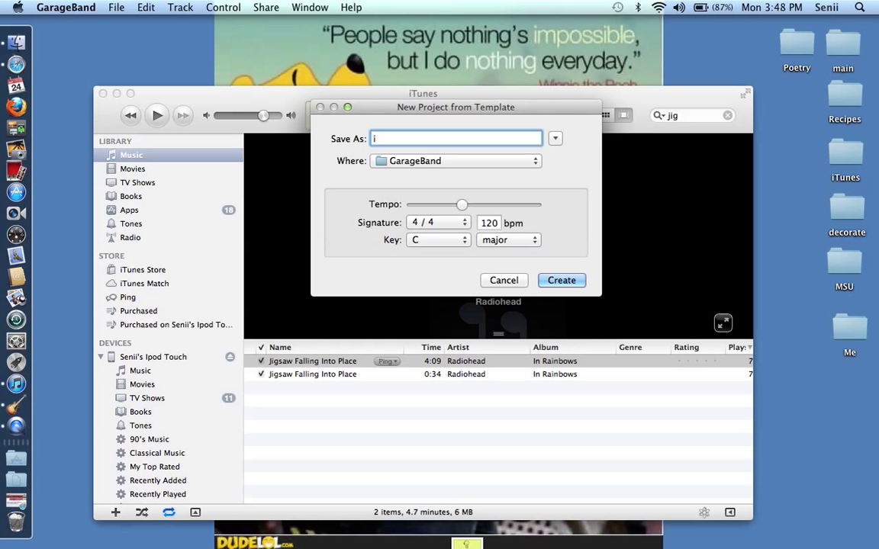
pyautogui.write('iphone rin an')
pyautogui.press('BackSpace')
pyautogui.press('BackSpace')
pyautogui.press('BackSpace')
pyautogui.write('g and text')
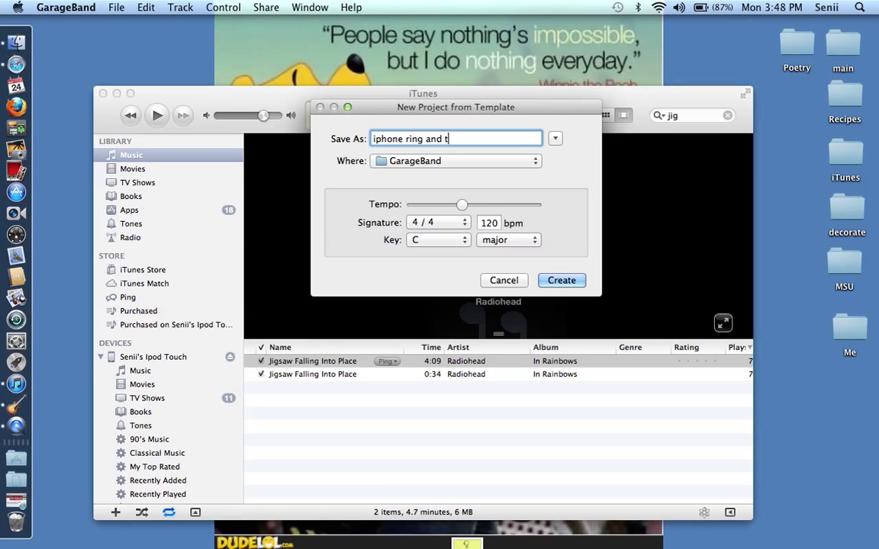
pyautogui.click(567, 279)
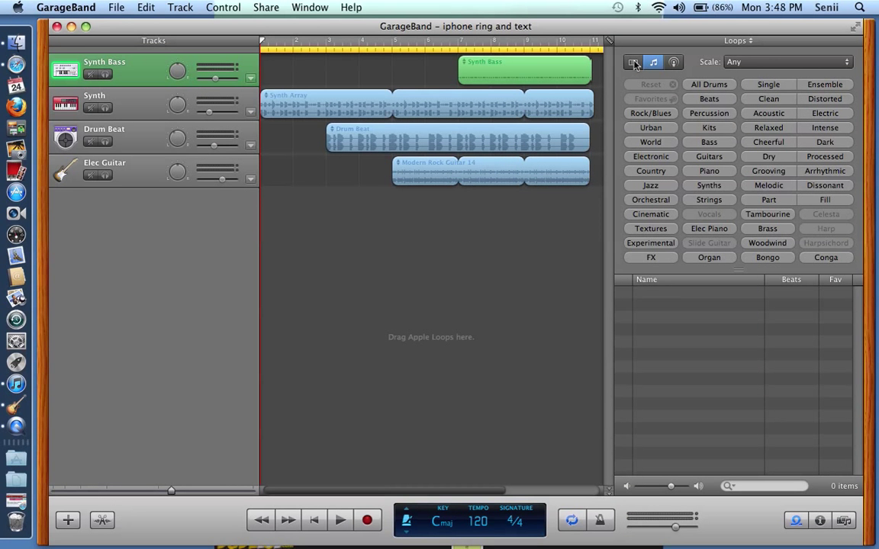
# Cycle the LCD display until it shows elapsed time instead of measures
pyautogui.moveTo(559, 30); pyautogui.dragTo(556, 26)
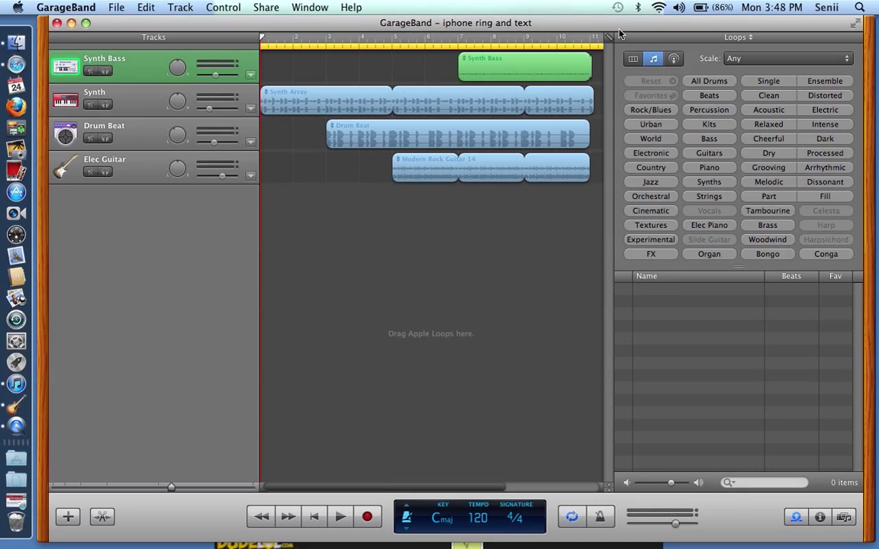
pyautogui.click(407, 512)
pyautogui.click(406, 513)
pyautogui.click(407, 516)
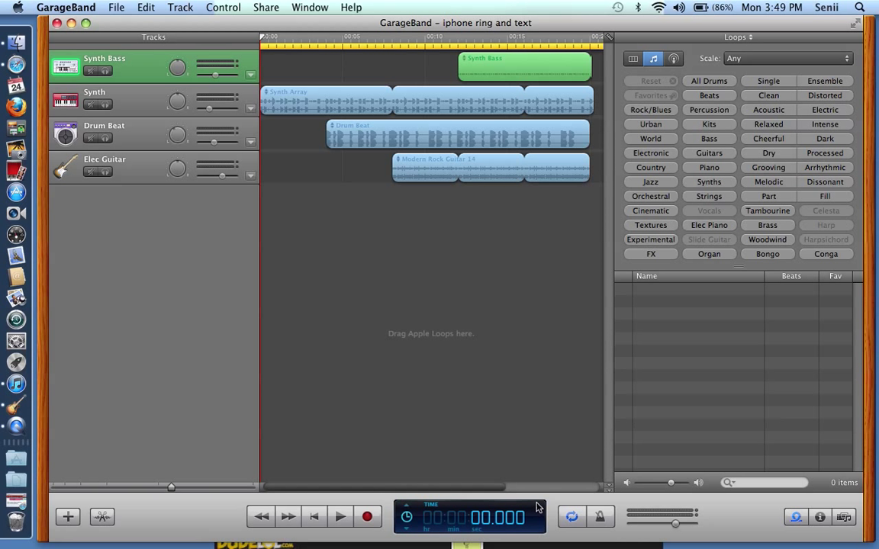
# Toggle the cycle region on and off, then show the iTunes audio media library
pyautogui.click(572, 523)
pyautogui.click(574, 525)
pyautogui.click(842, 518)
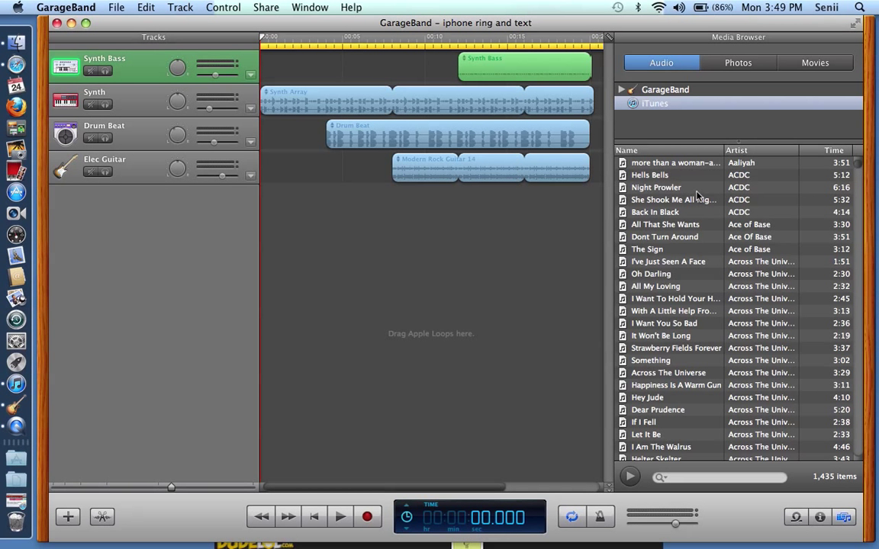
# Search the iTunes audio for 'jig' and drag the 0:34 Jigsaw clip into the timeline
pyautogui.scroll(-5, 698, 196)
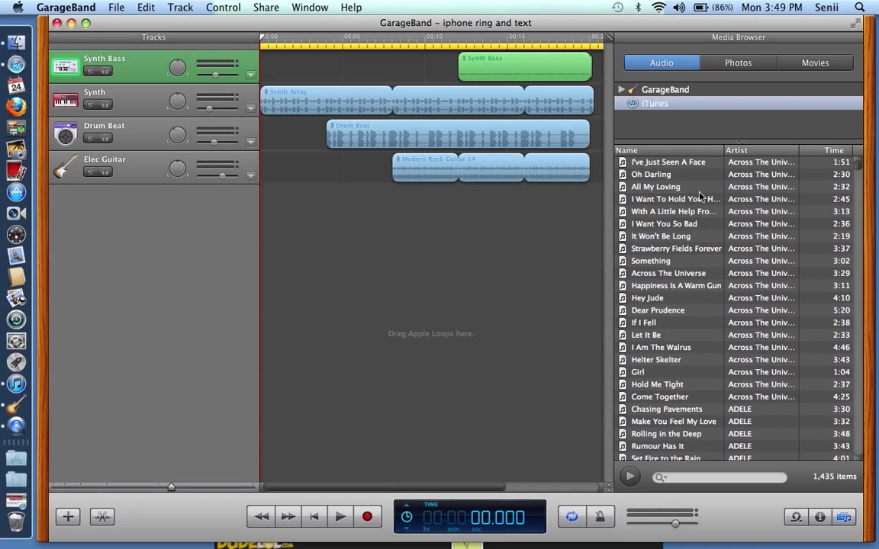
pyautogui.scroll(5, 698, 196)
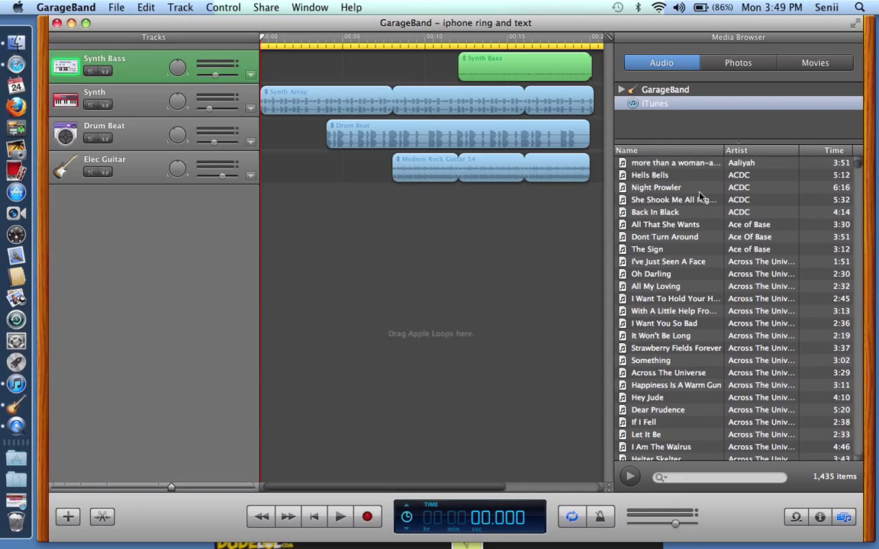
pyautogui.click(679, 476)
pyautogui.write('ig')
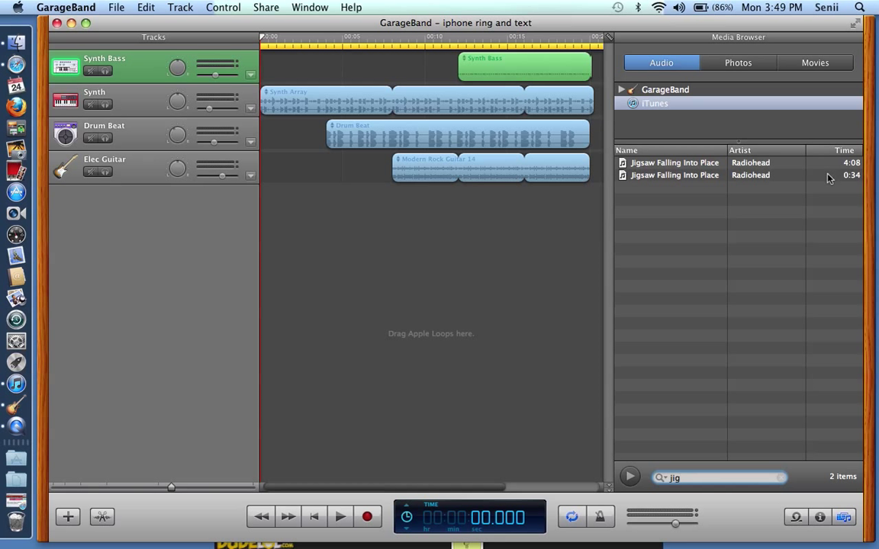
pyautogui.click(829, 176)
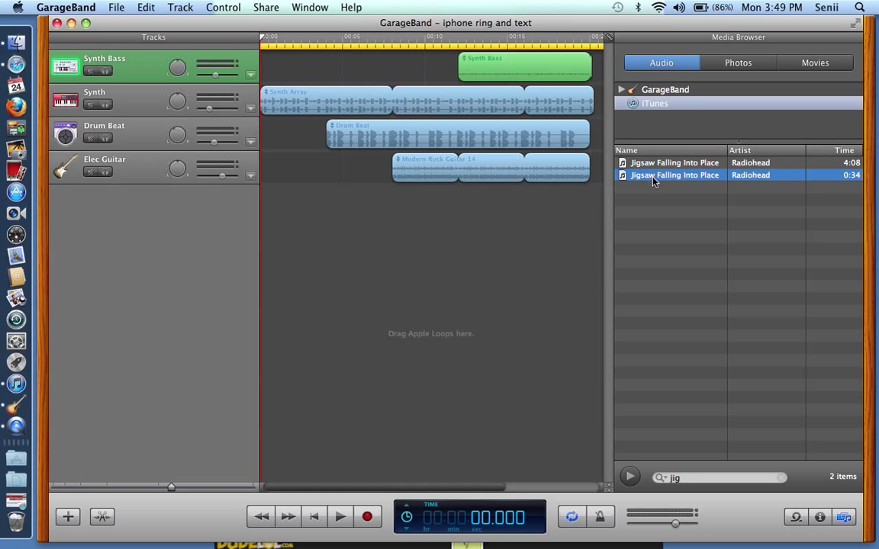
pyautogui.moveTo(652, 181); pyautogui.dragTo(450, 331)
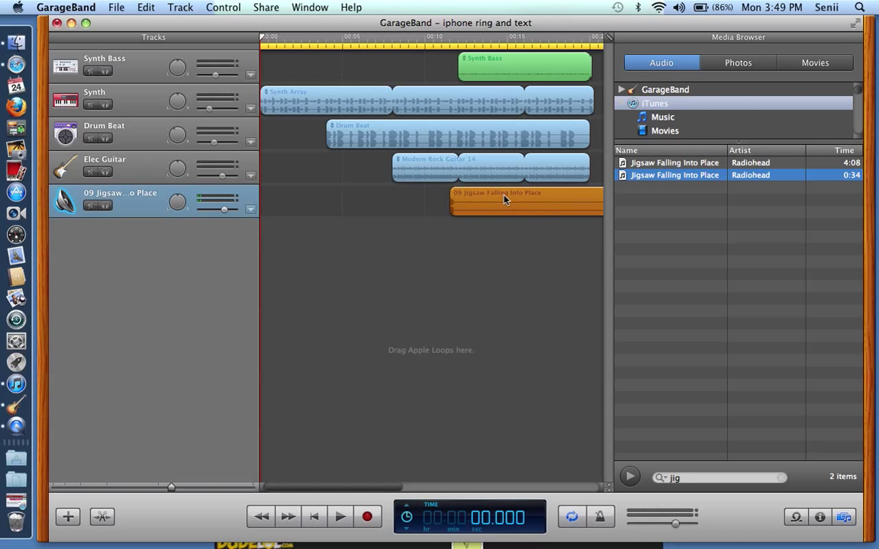
# Move the Jigsaw clip to 0:00, raise the volume, and play a short preview
pyautogui.moveTo(523, 204); pyautogui.dragTo(273, 213)
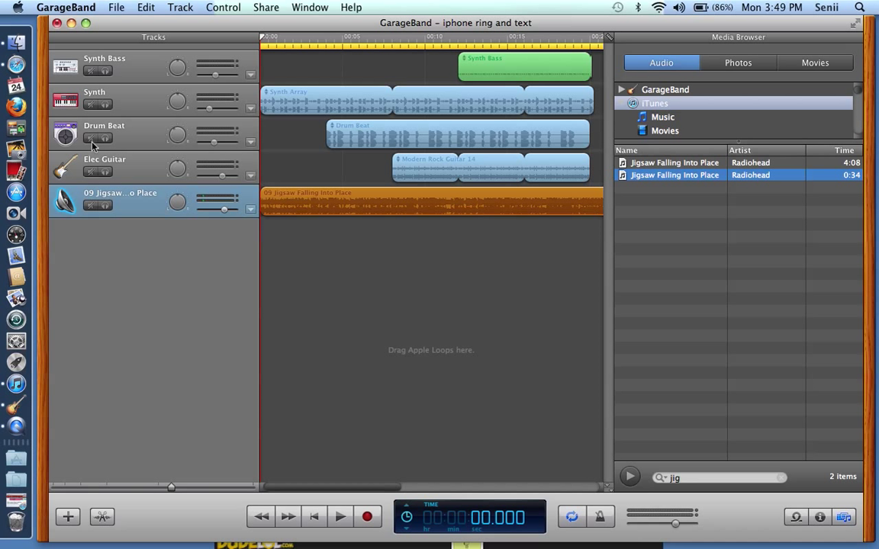
pyautogui.press('XF86AudioRaiseVolume')
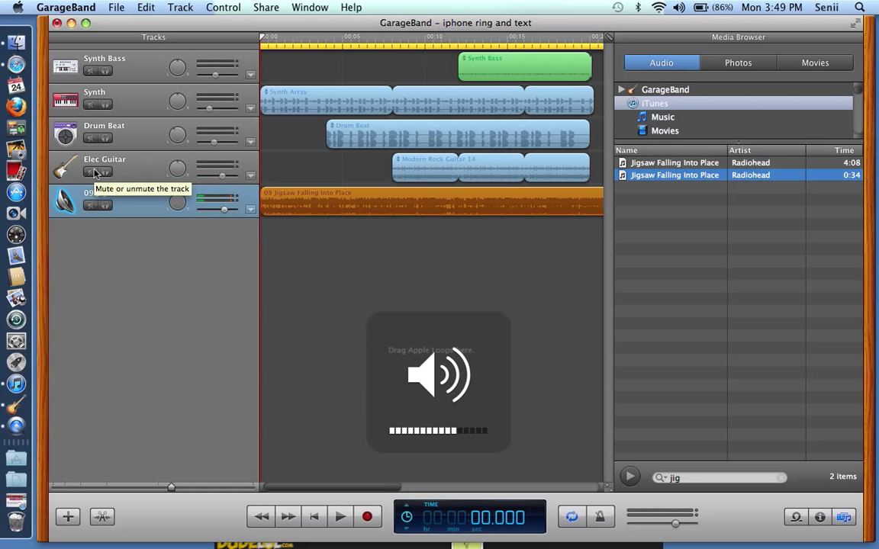
pyautogui.click(342, 517)
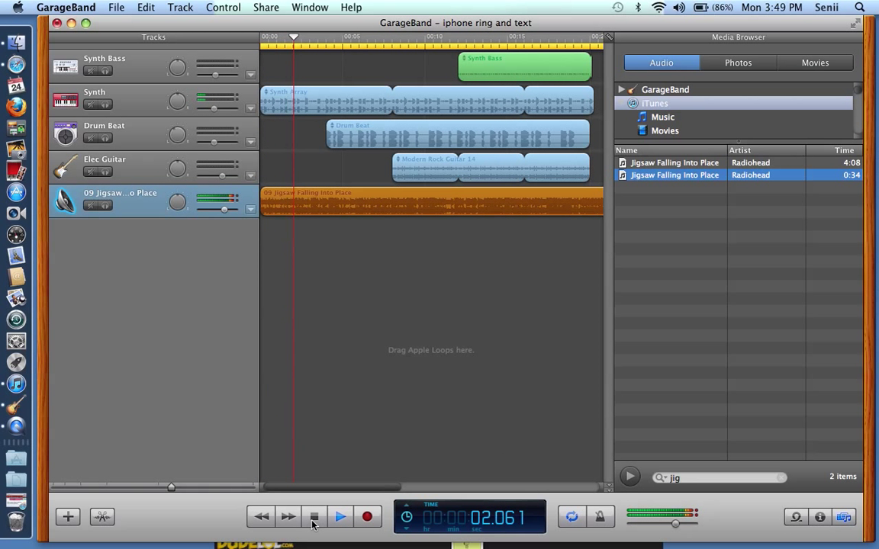
pyautogui.click(313, 519)
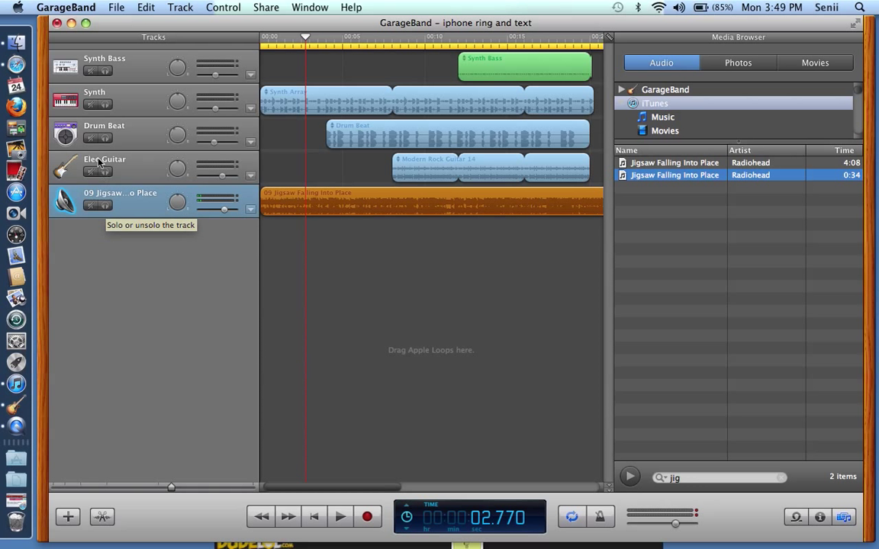
# Mute the Synth Bass, Synth, Drum Beat and Elec Guitar loop tracks, then choose Send Ringtone to iTunes
pyautogui.click(89, 71)
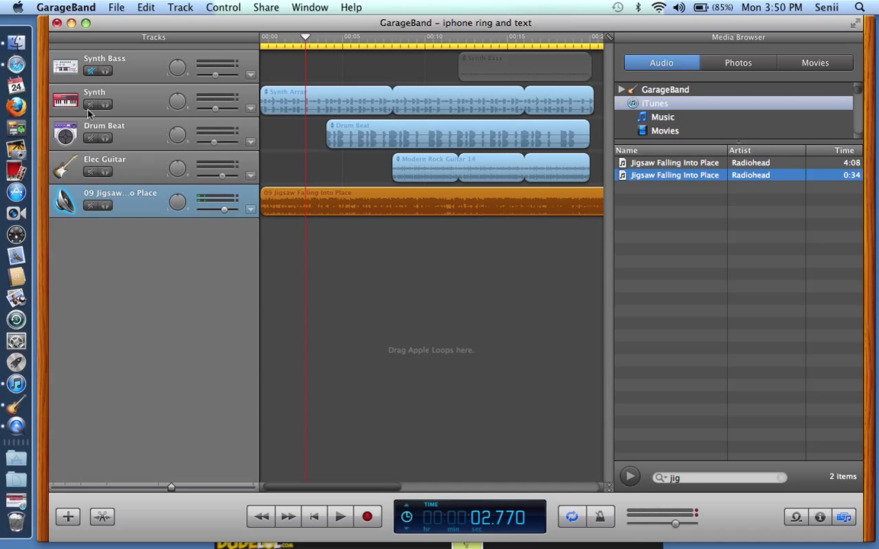
pyautogui.click(89, 105)
pyautogui.click(89, 139)
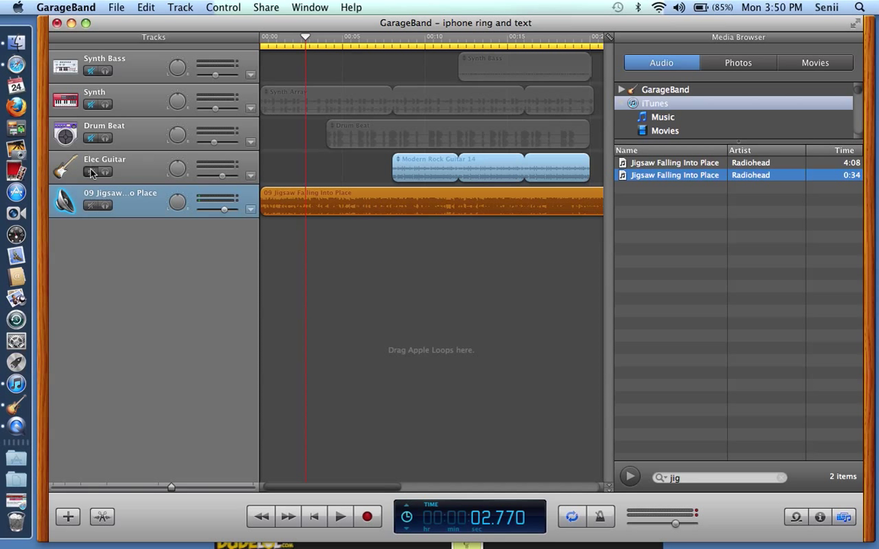
pyautogui.click(89, 172)
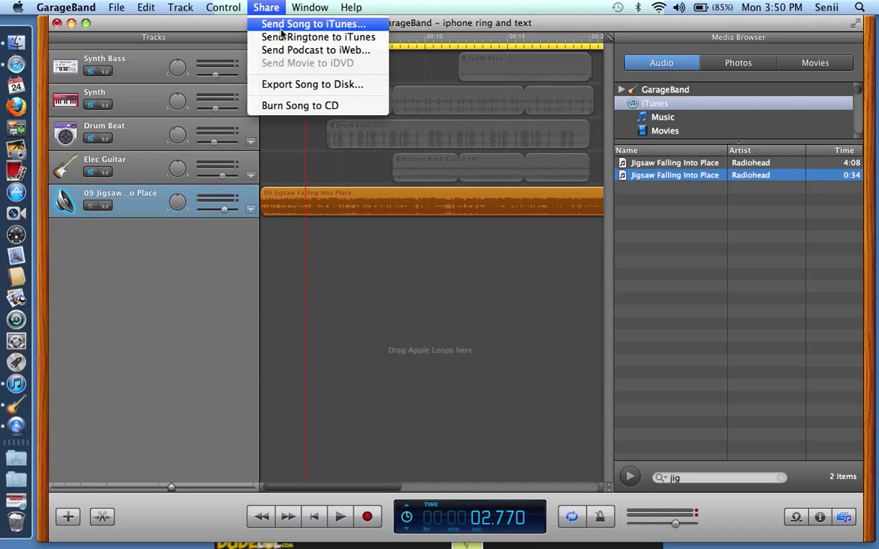
pyautogui.click(294, 37)
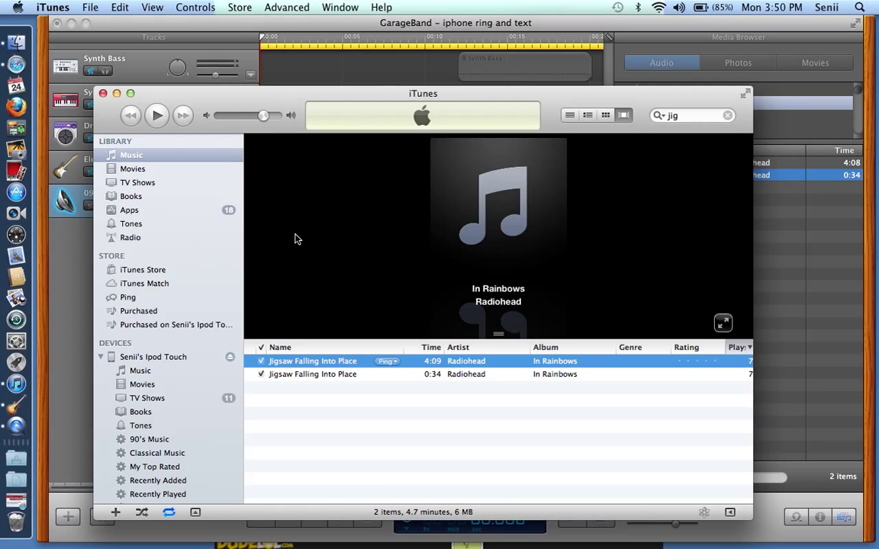
# Delete the 0:34 Jigsaw Falling Into Place copy, moving its file to the Trash
pyautogui.click(364, 374)
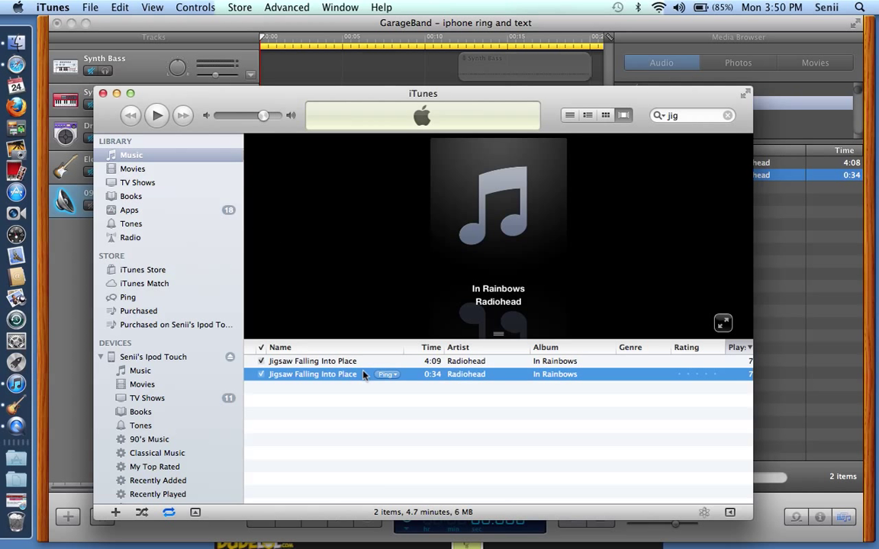
pyautogui.rightClick(354, 381)
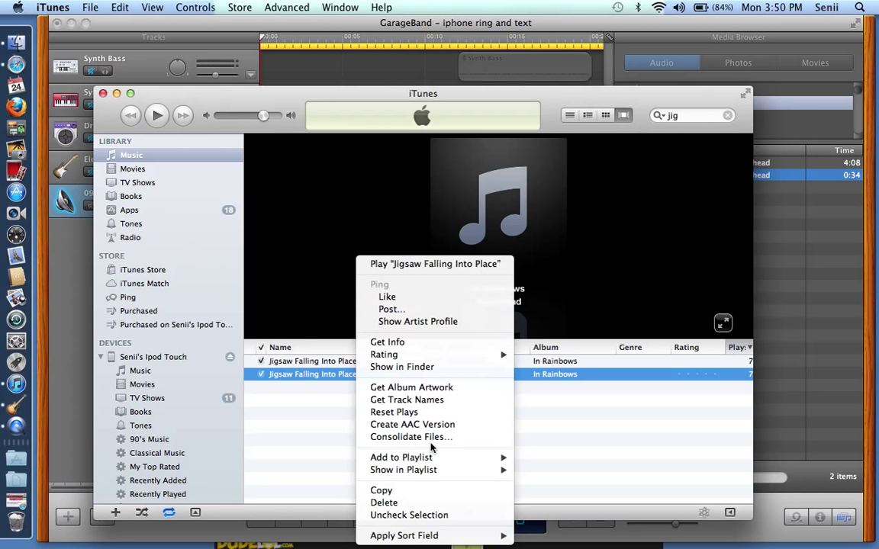
pyautogui.click(426, 505)
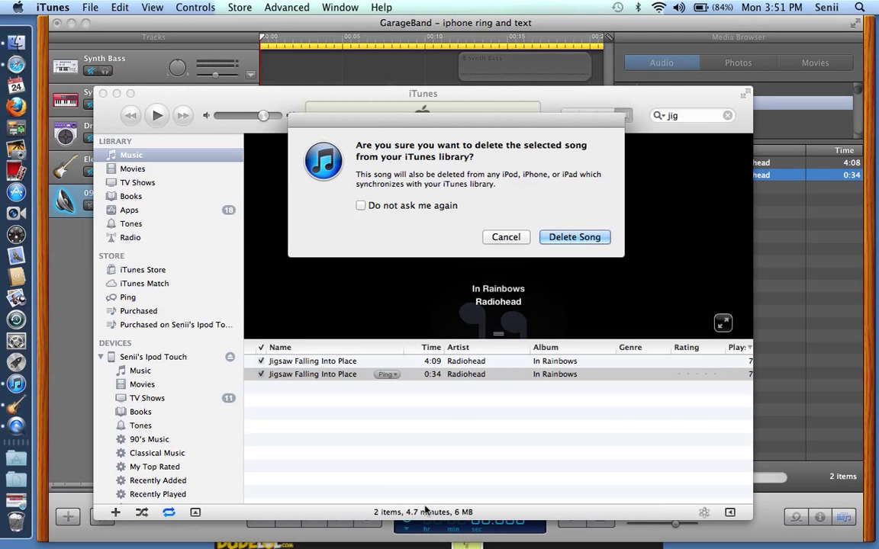
pyautogui.click(576, 235)
pyautogui.click(570, 216)
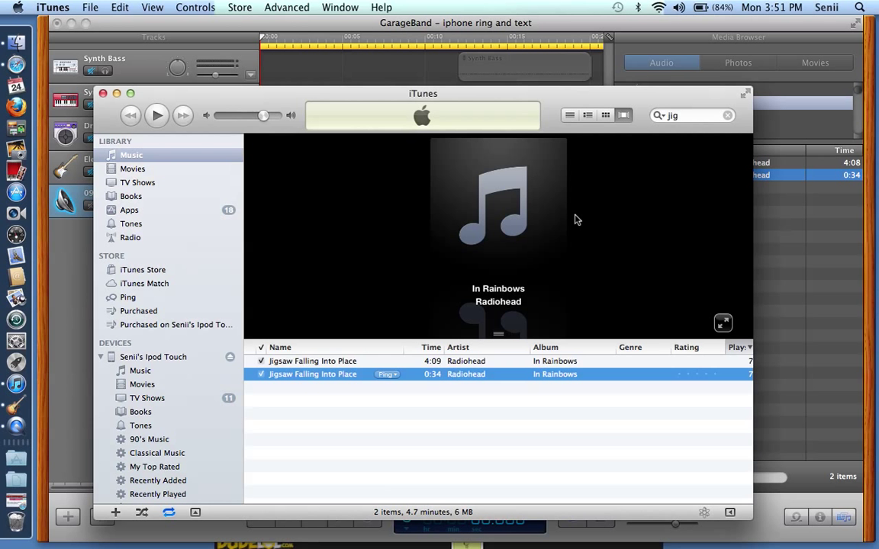
pyautogui.rightClick(420, 363)
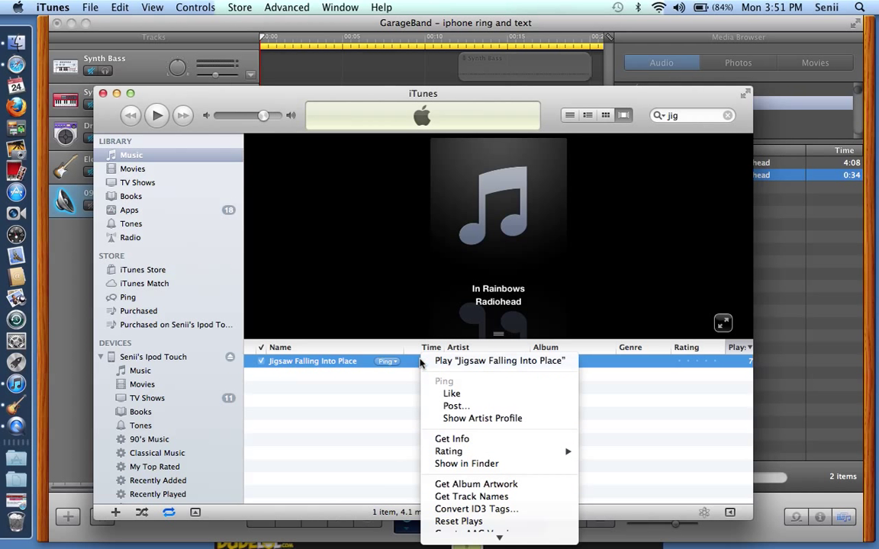
# In the track's Options, change Start Time from 0:55 to 0:00 and Stop Time to 4:09
pyautogui.click(451, 440)
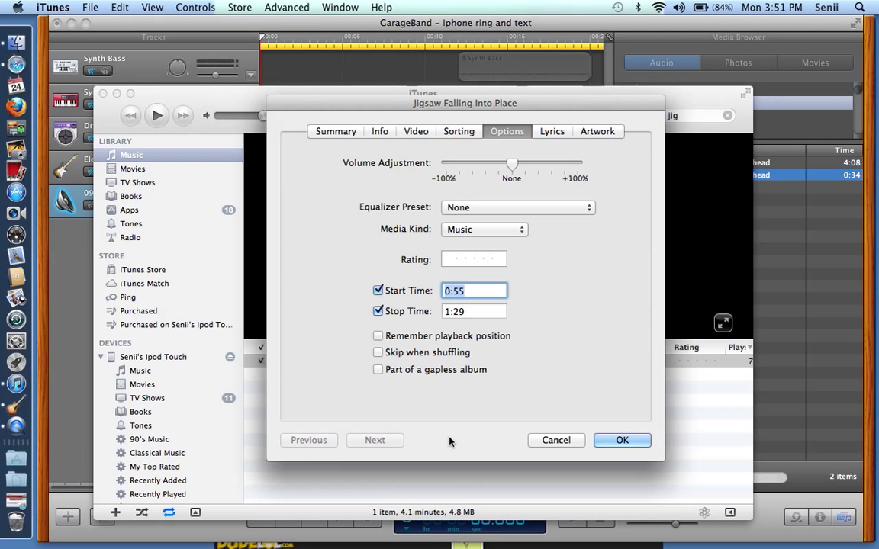
pyautogui.press('BackSpace')
pyautogui.press('BackSpace')
pyautogui.press('BackSpace')
pyautogui.write(':00')
pyautogui.press('Tab')
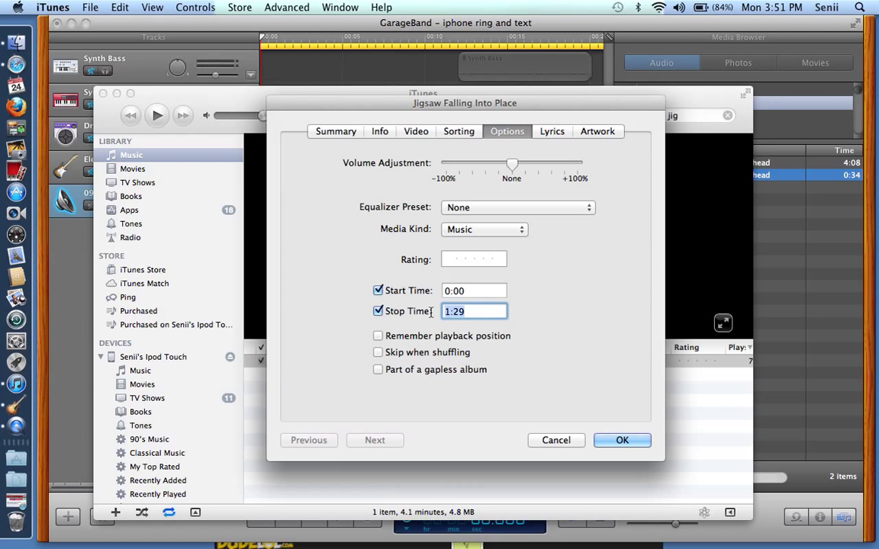
pyautogui.write('4:09')
pyautogui.click(618, 441)
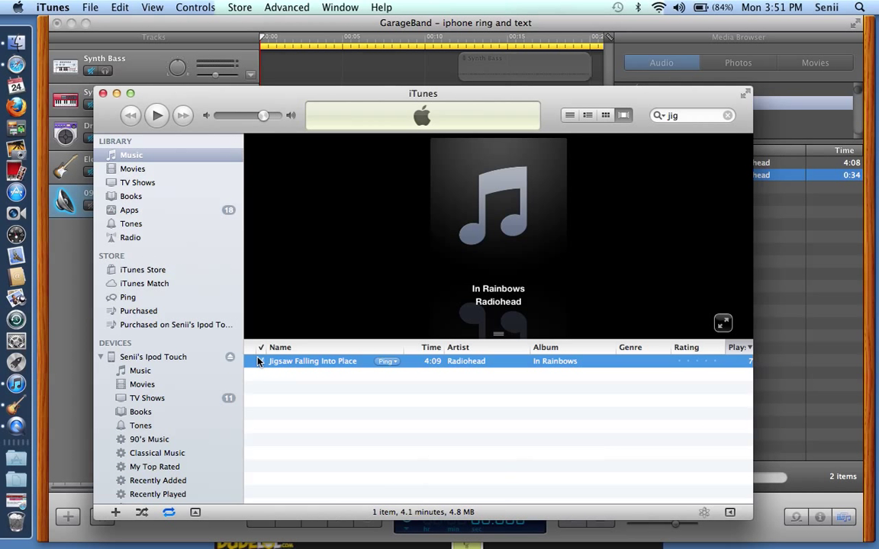
# Show the Tones library and select the iphone ring and text ringtone, keeping its name unchanged
pyautogui.click(132, 223)
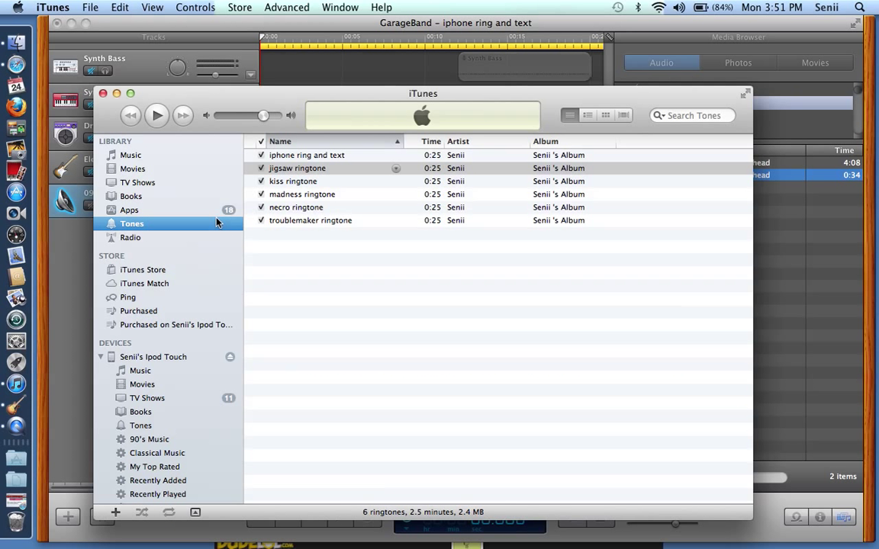
pyautogui.click(336, 155)
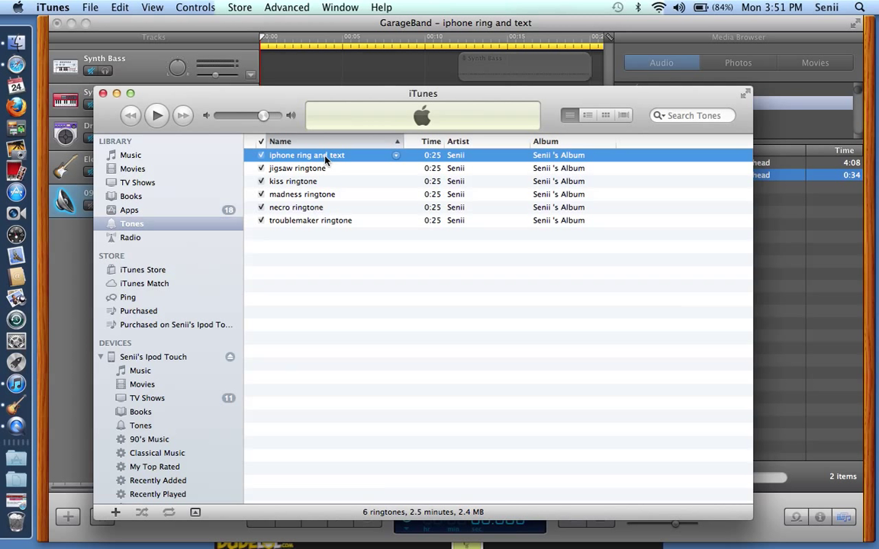
pyautogui.click(285, 154)
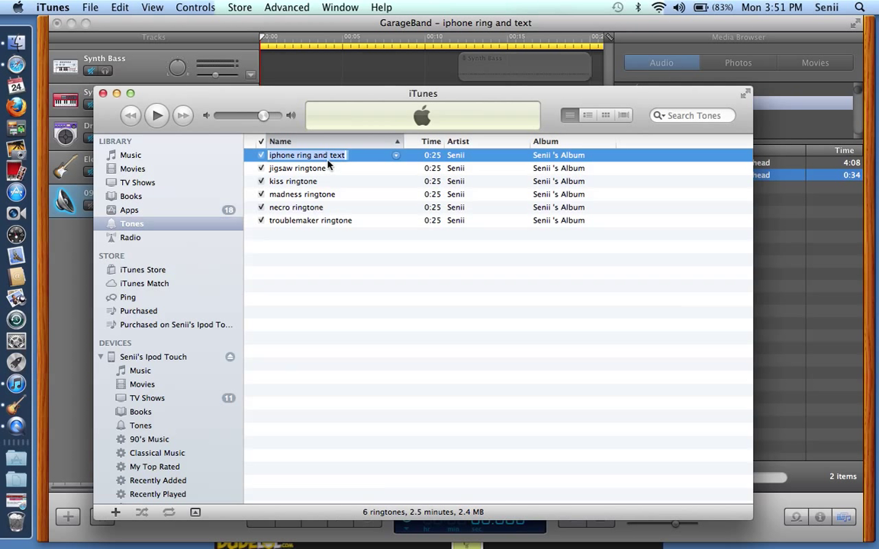
pyautogui.click(363, 158)
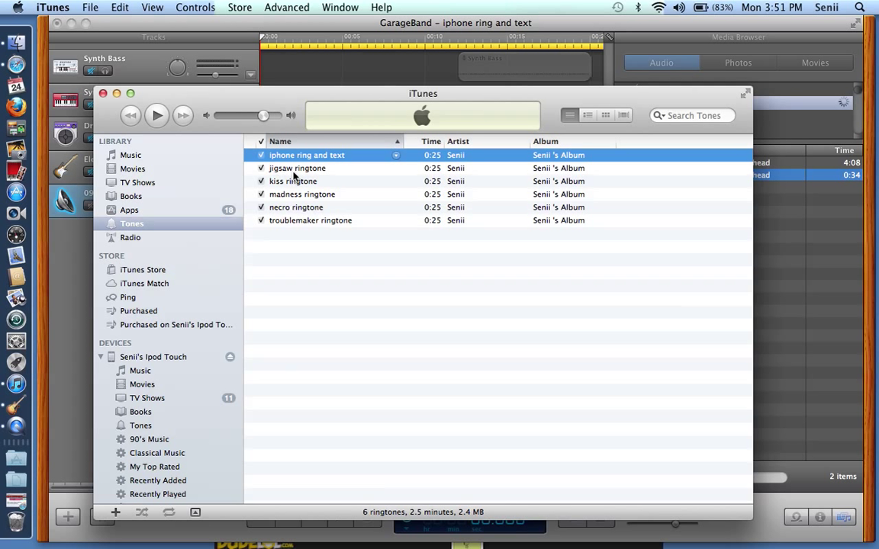
# Delete the iphone ring and text ringtone and move its file to the Trash
pyautogui.rightClick(358, 156)
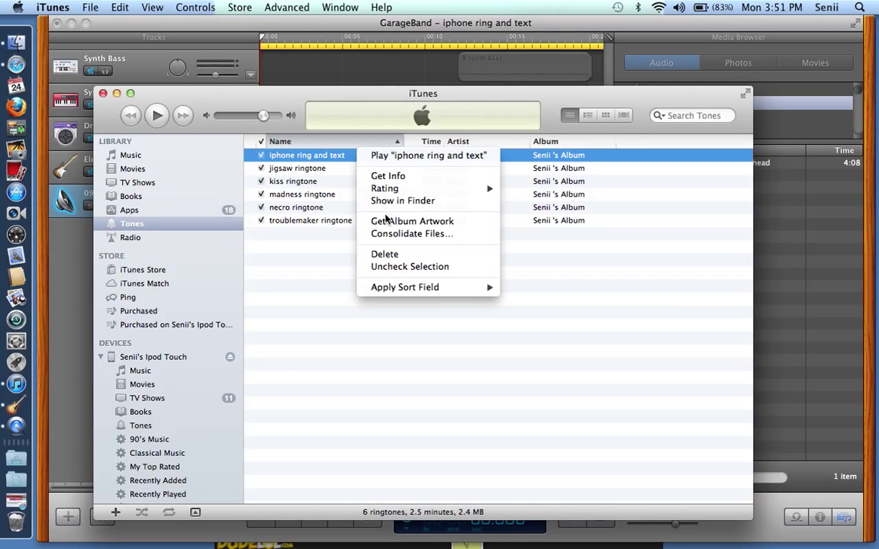
pyautogui.click(384, 255)
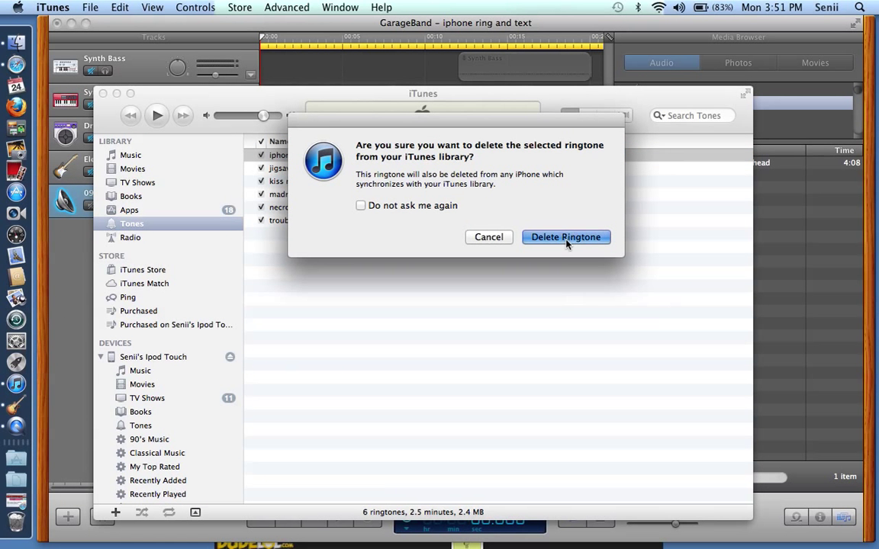
pyautogui.click(554, 238)
pyautogui.click(561, 219)
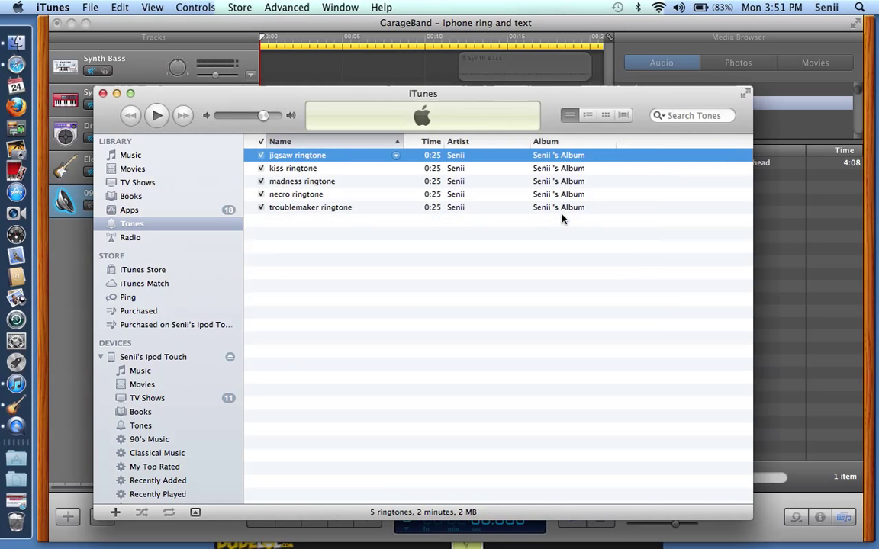
pyautogui.click(156, 358)
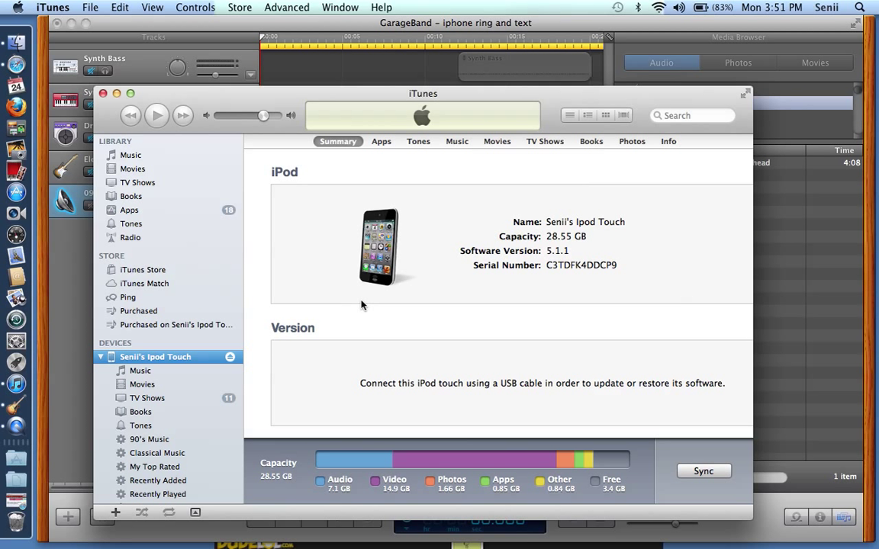
# On the iPod's Tones page, tick Sync Tones then cancel, and eject the iPod Touch
pyautogui.click(428, 144)
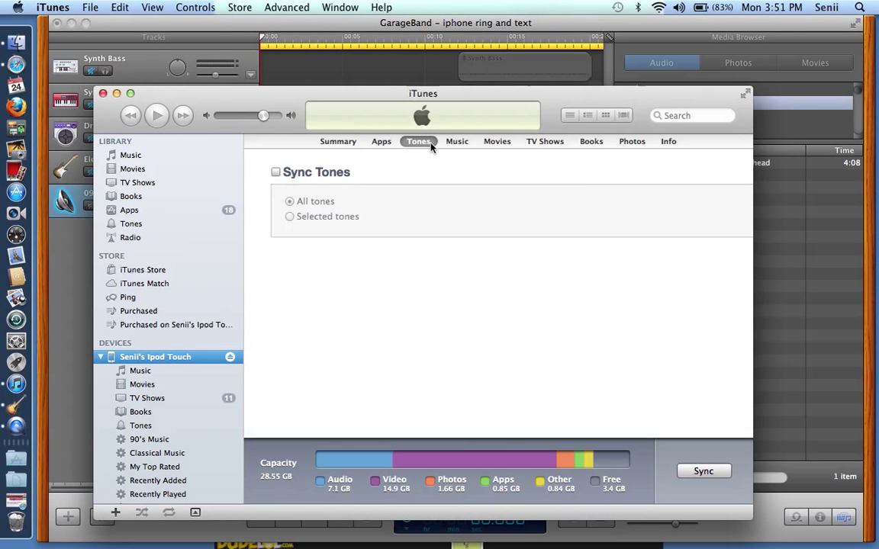
pyautogui.click(276, 173)
pyautogui.click(509, 217)
pyautogui.click(228, 358)
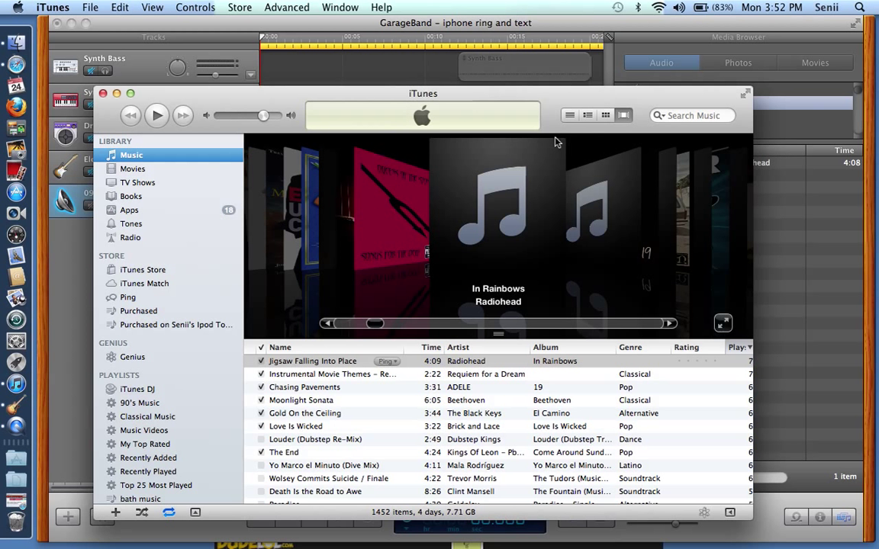
pyautogui.moveTo(555, 134); pyautogui.dragTo(552, 138)
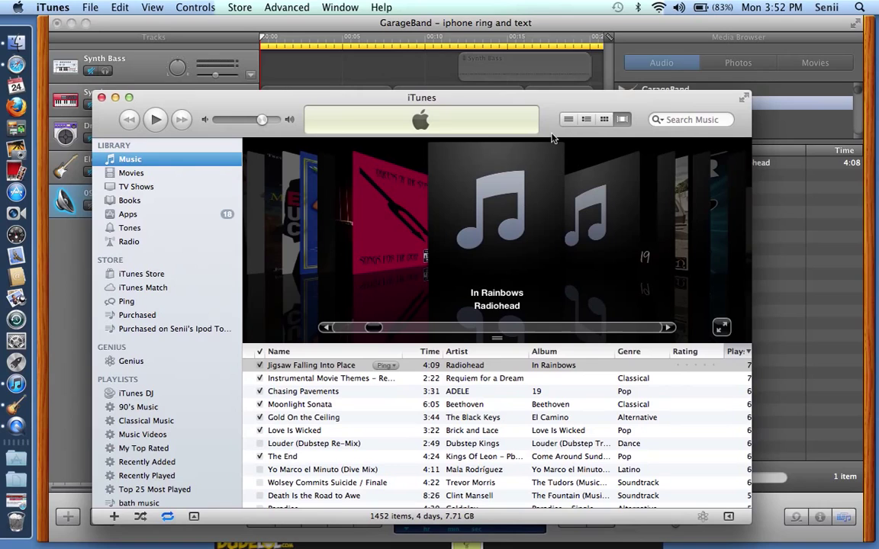